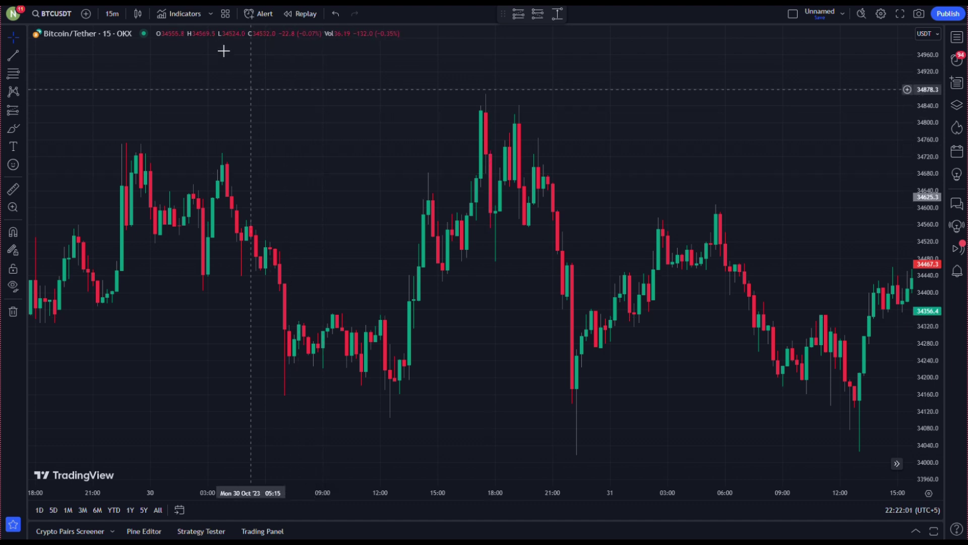
# Search for 'twin range' and add the Twin Range Filter indicator to the chart.
pyautogui.click(193, 19)
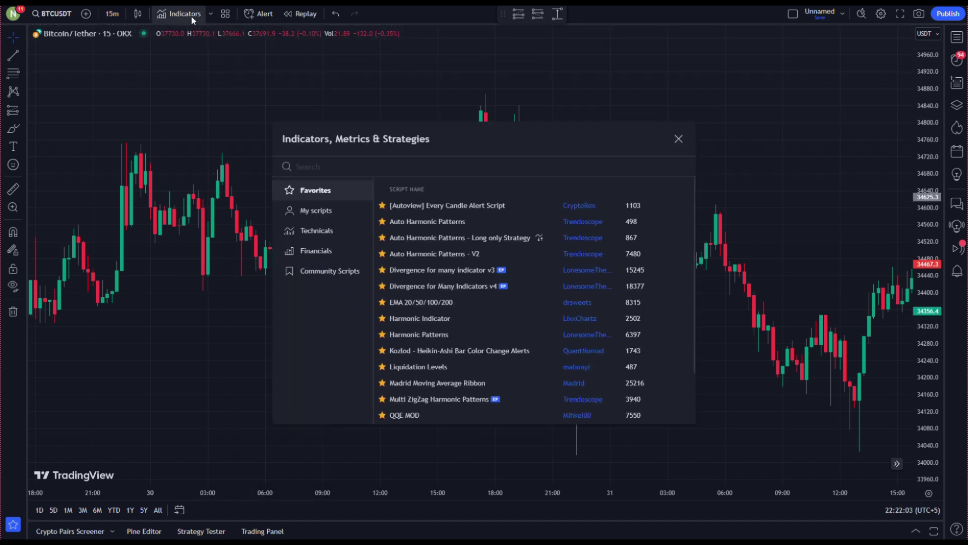
pyautogui.write('twin range')
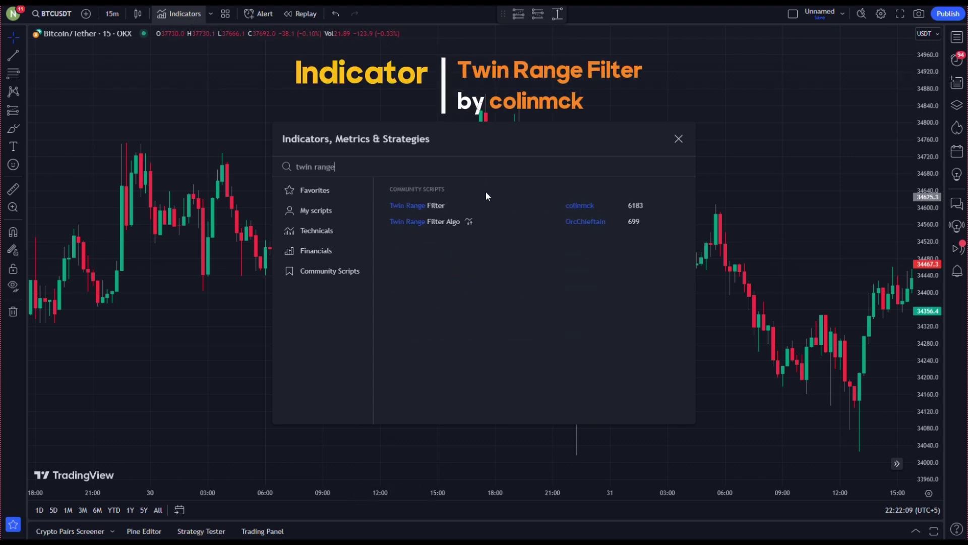
pyautogui.click(489, 206)
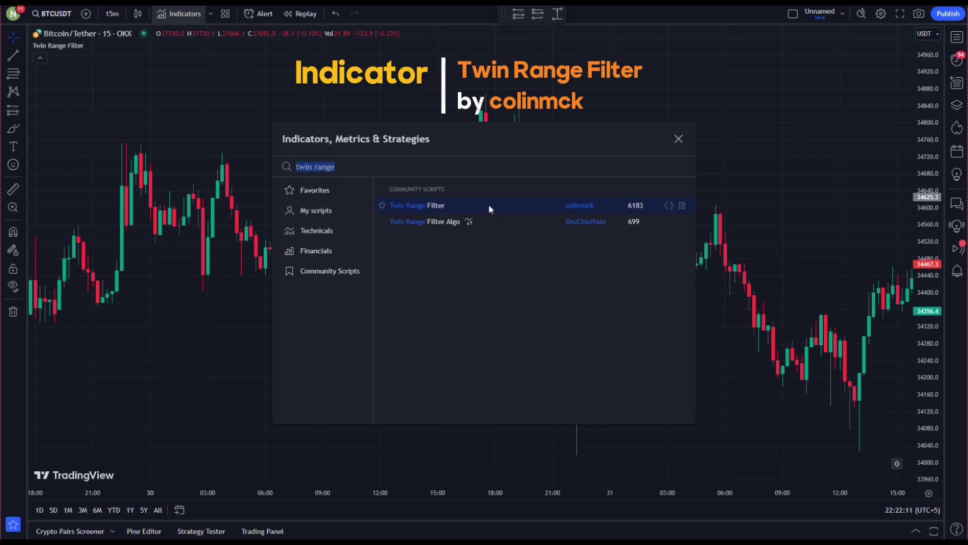
pyautogui.click(680, 139)
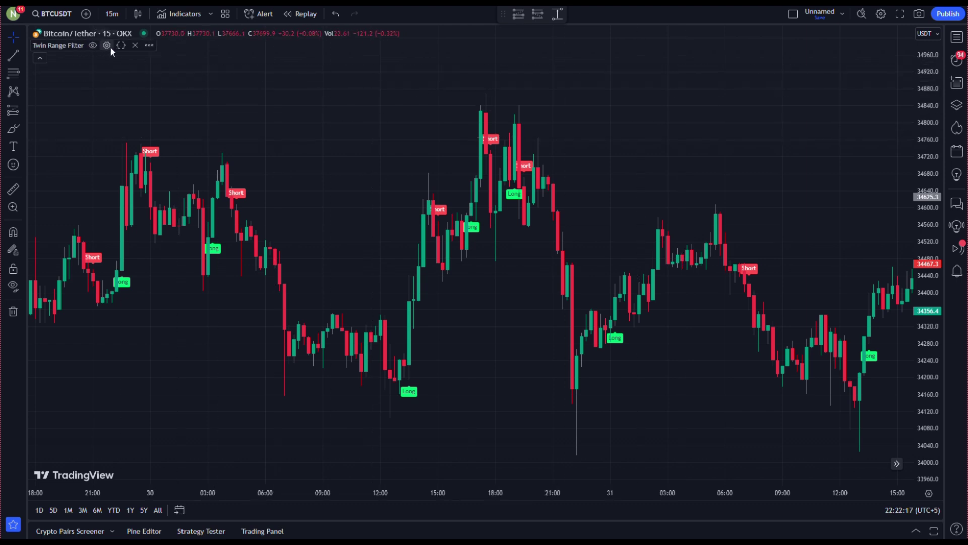
# Set the Twin Range Filter inputs to fast period 50, slow period 35 and slow range 1.
pyautogui.click(107, 46)
pyautogui.click(410, 198)
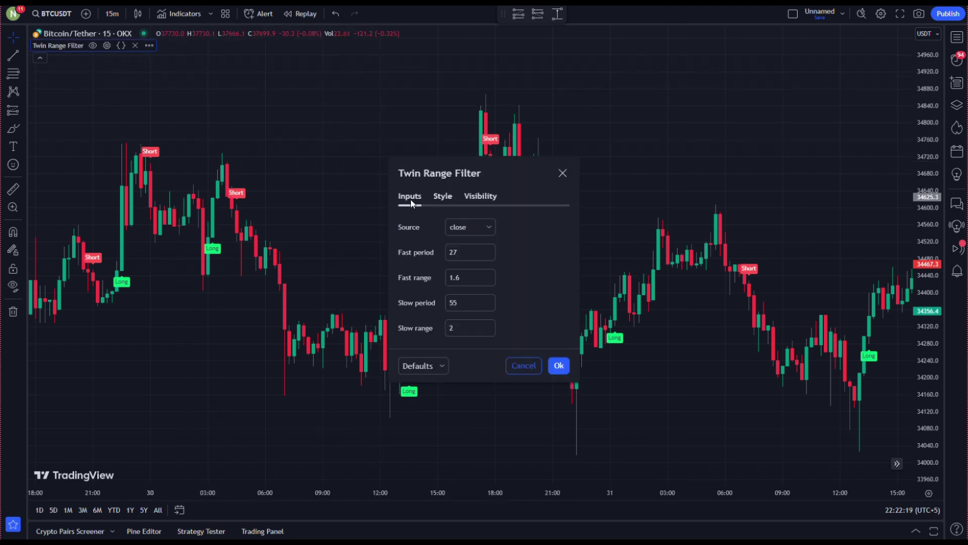
pyautogui.click(415, 255)
pyautogui.write('50')
pyautogui.click(465, 301)
pyautogui.write('35')
pyautogui.click(477, 327)
pyautogui.write('1')
pyautogui.click(559, 365)
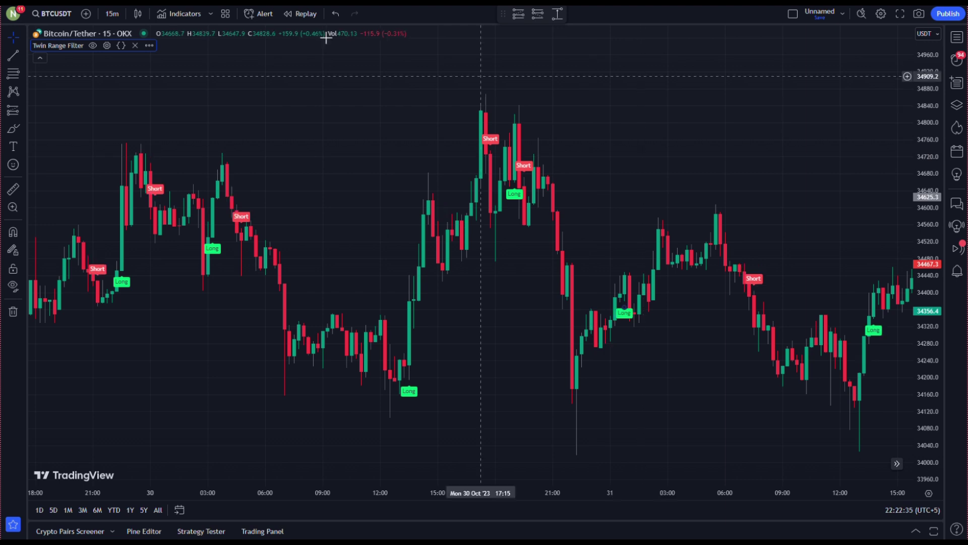
# Search for 'z-score' and add the Z-Score Probability Indicator to the chart.
pyautogui.click(181, 19)
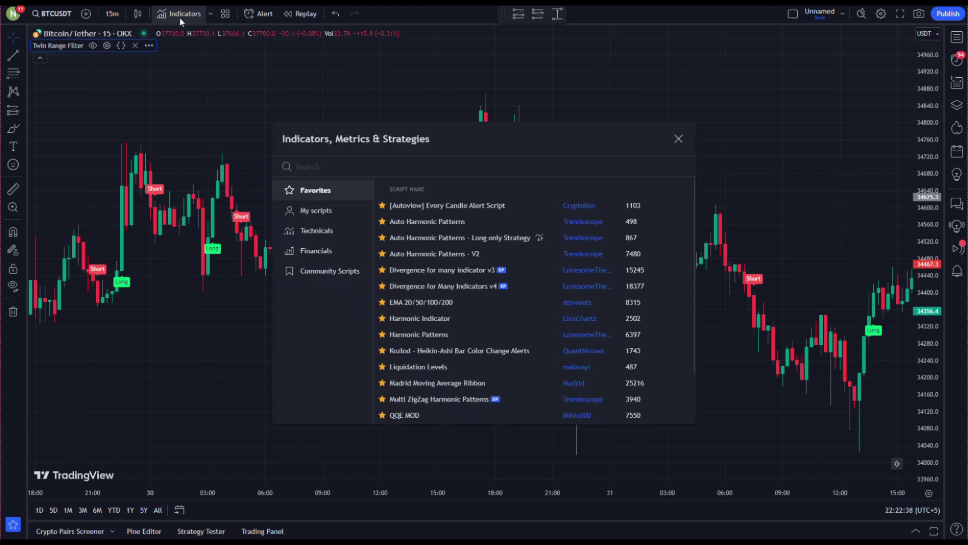
pyautogui.write('z-score')
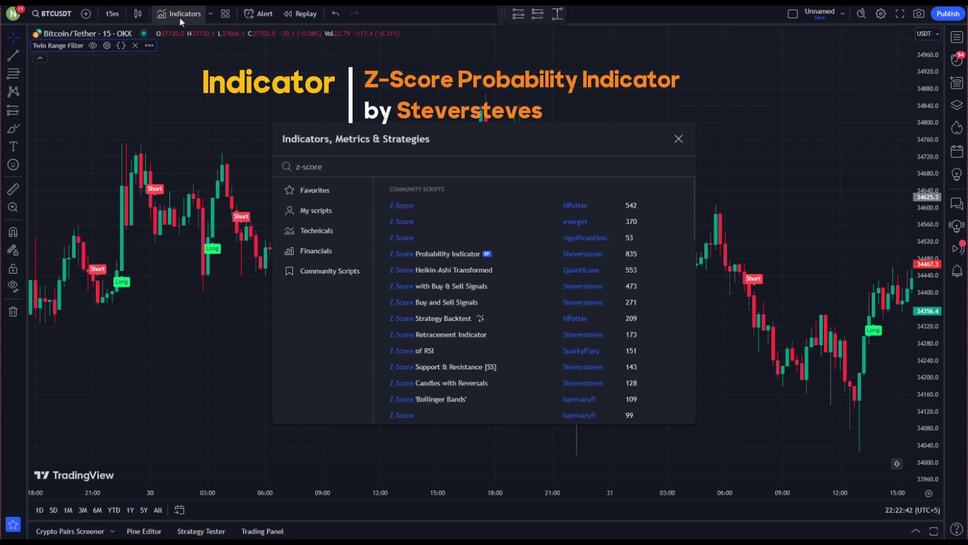
pyautogui.click(461, 254)
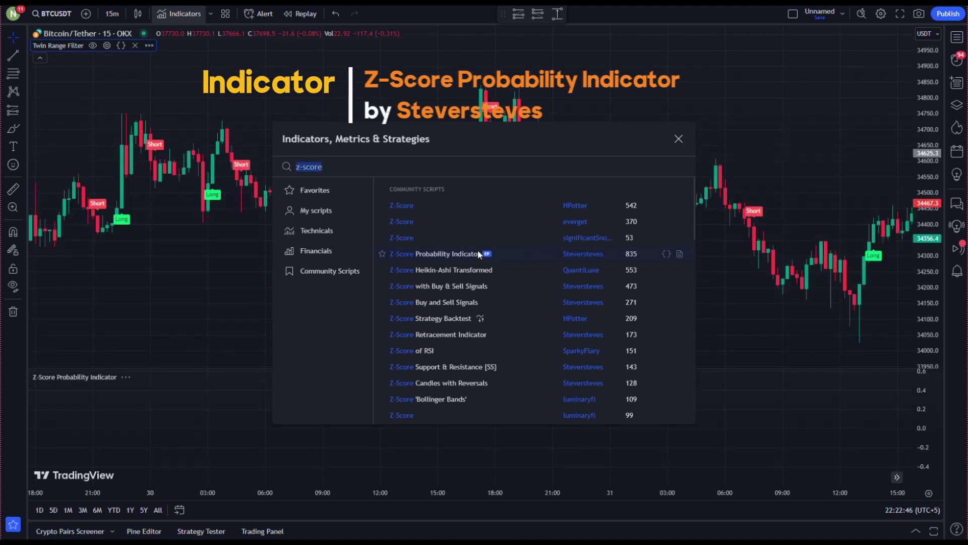
pyautogui.click(679, 139)
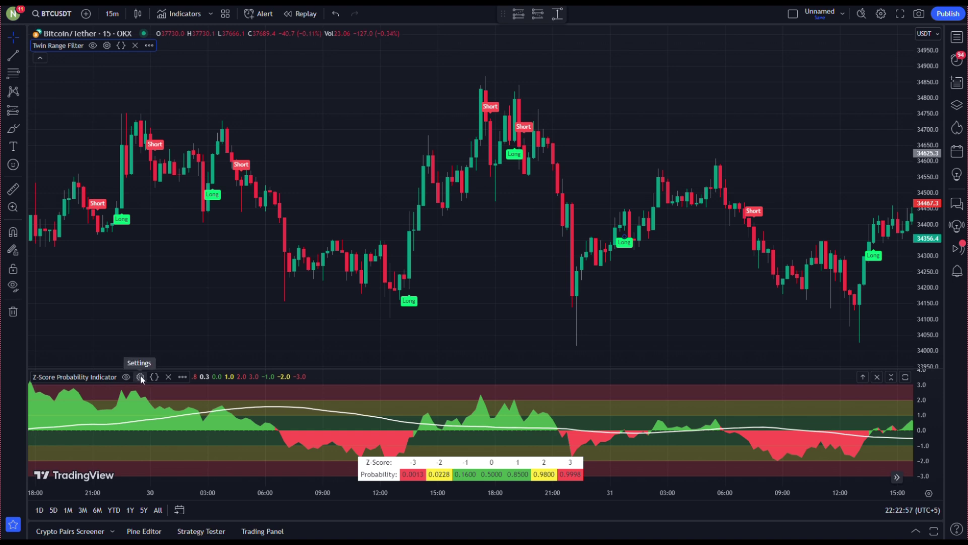
# In the Z-Score style settings, turn off Labels, Tables, Labels on price scale and Values in status line.
pyautogui.click(141, 377)
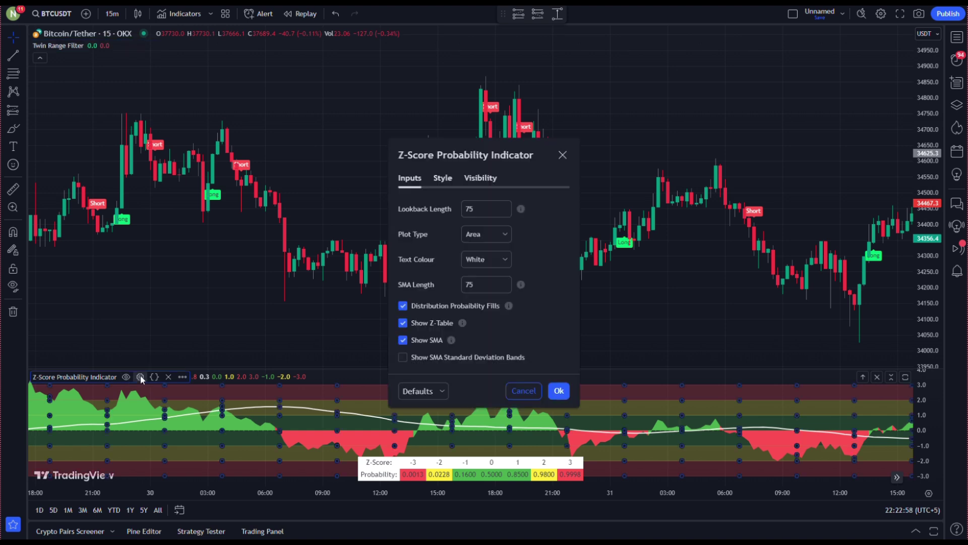
pyautogui.click(443, 178)
pyautogui.scroll(-7, 460, 363)
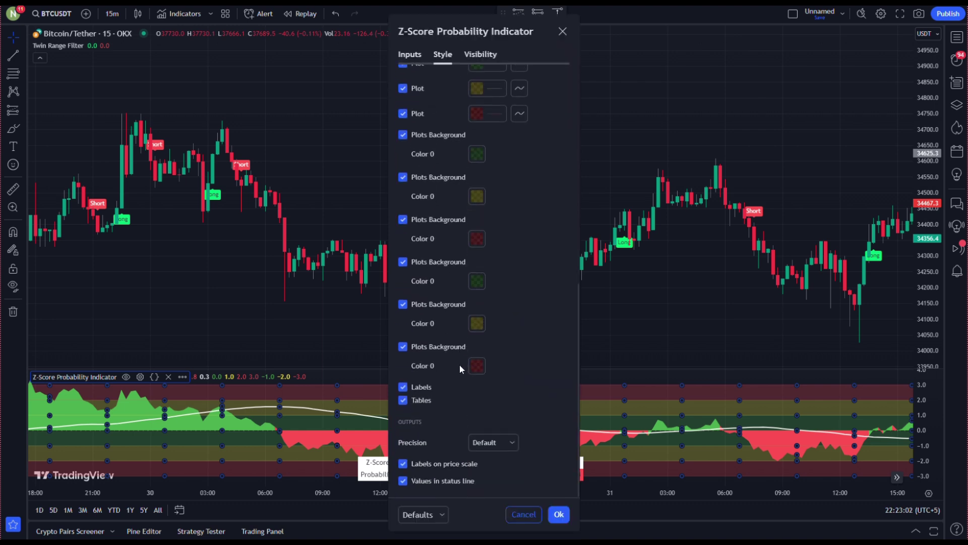
pyautogui.click(403, 388)
pyautogui.click(403, 400)
pyautogui.click(403, 463)
pyautogui.click(403, 480)
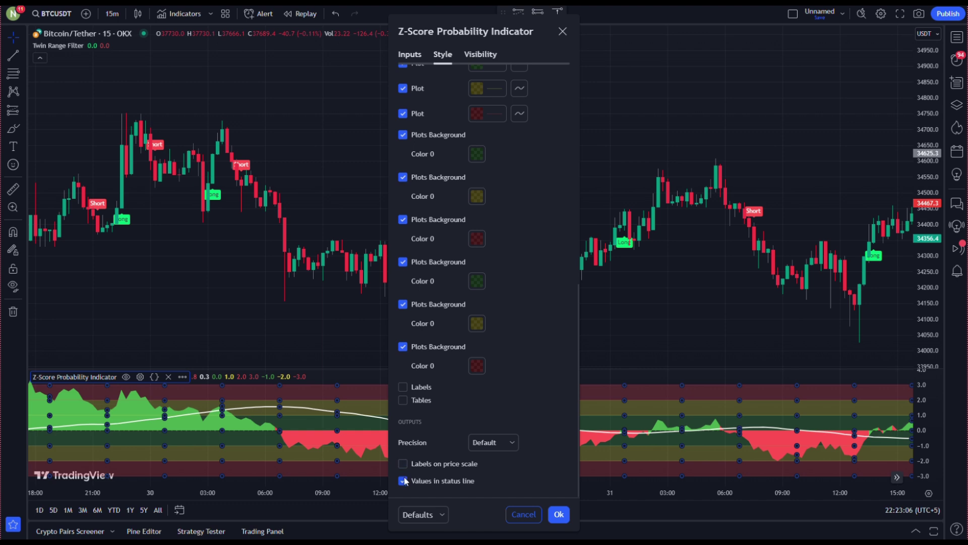
pyautogui.click(559, 515)
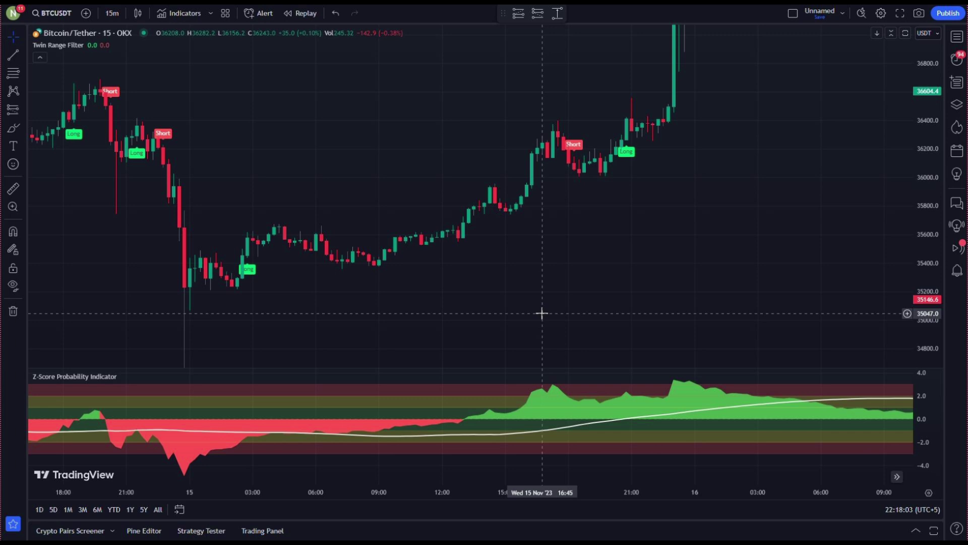
# Place a long position at the 15 Nov Long signal with its stop lowered to about 34467.
pyautogui.click(22, 107)
pyautogui.click(40, 124)
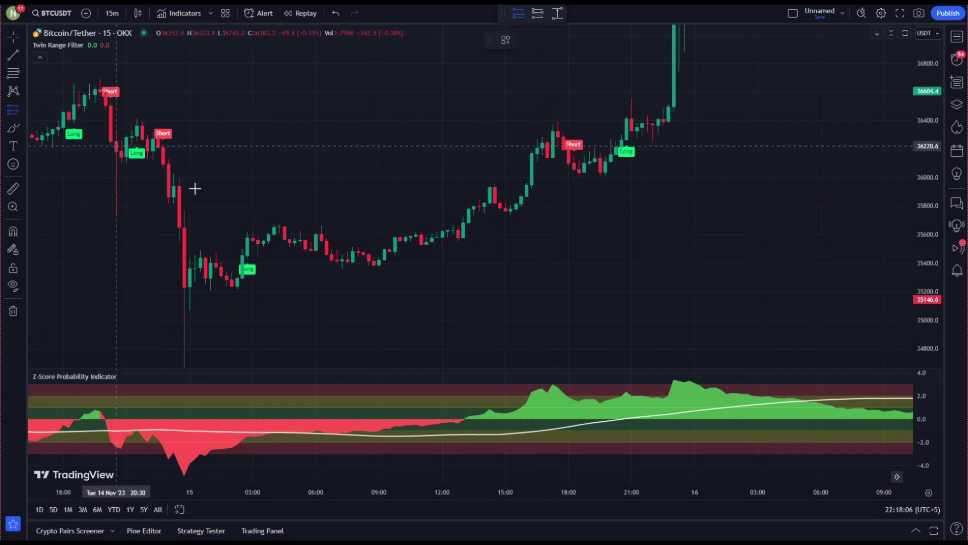
pyautogui.click(247, 237)
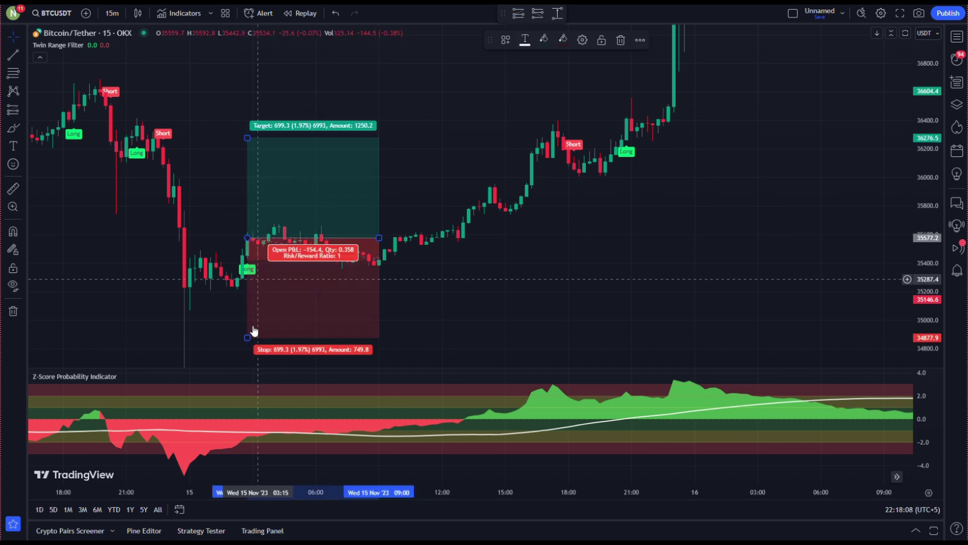
pyautogui.moveTo(247, 341); pyautogui.dragTo(251, 368)
pyautogui.moveTo(577, 340); pyautogui.dragTo(557, 277)
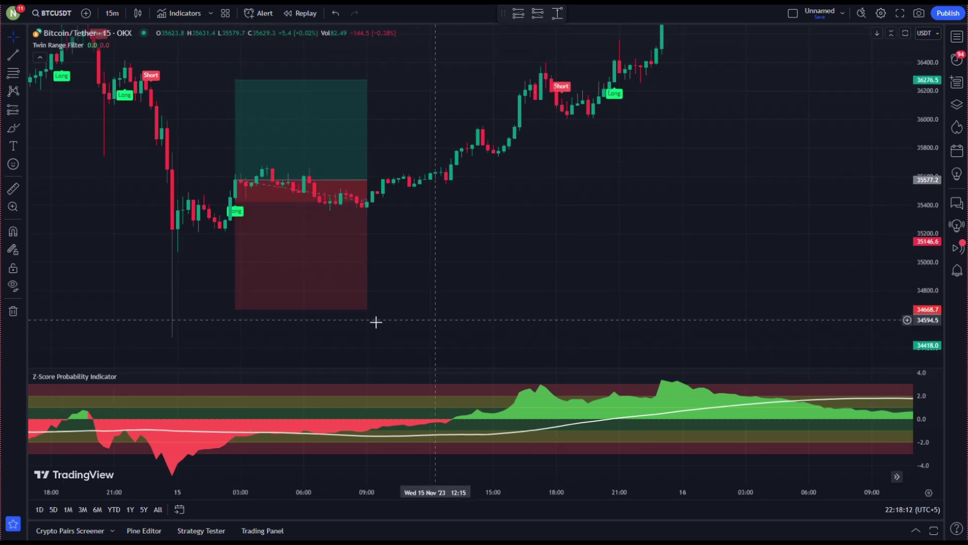
pyautogui.click(235, 309)
pyautogui.moveTo(235, 309); pyautogui.dragTo(238, 338)
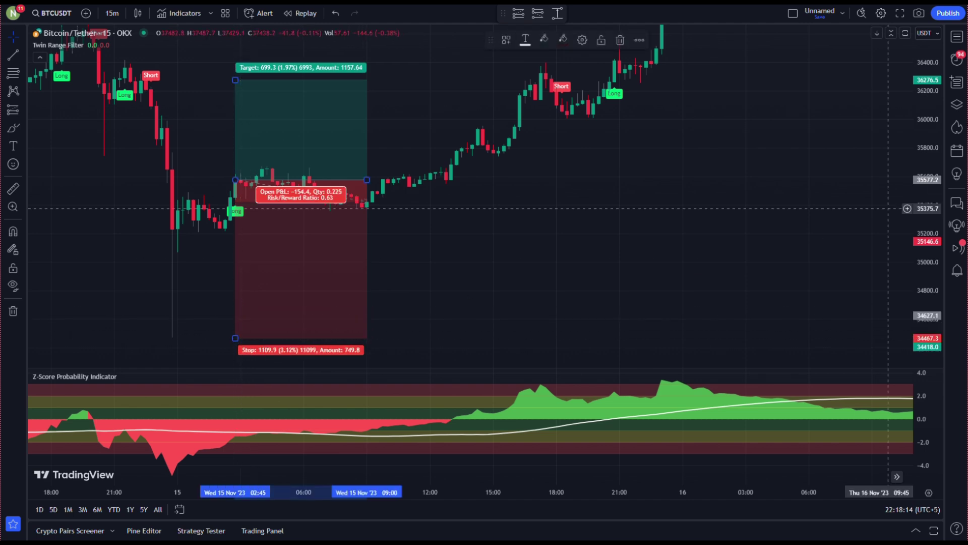
pyautogui.moveTo(927, 88); pyautogui.dragTo(941, 195)
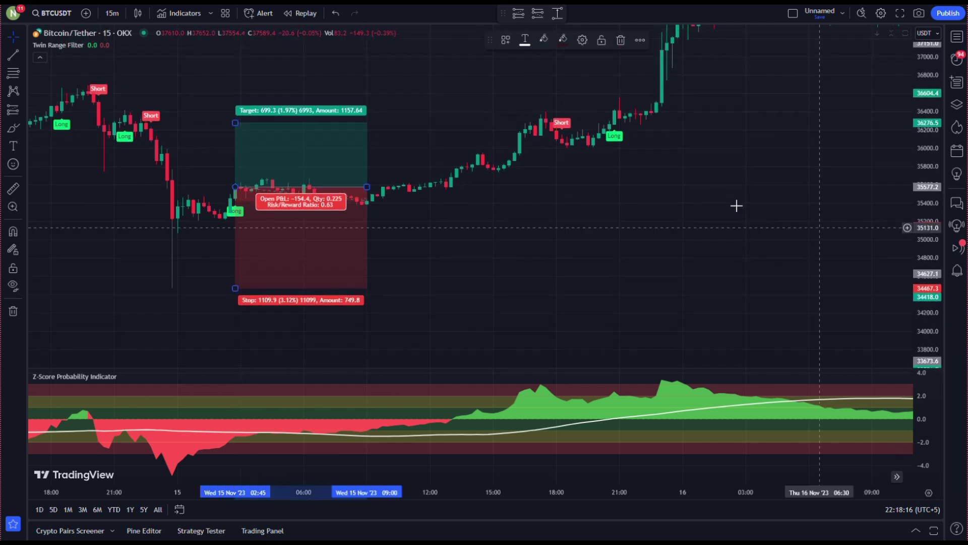
pyautogui.click(704, 324)
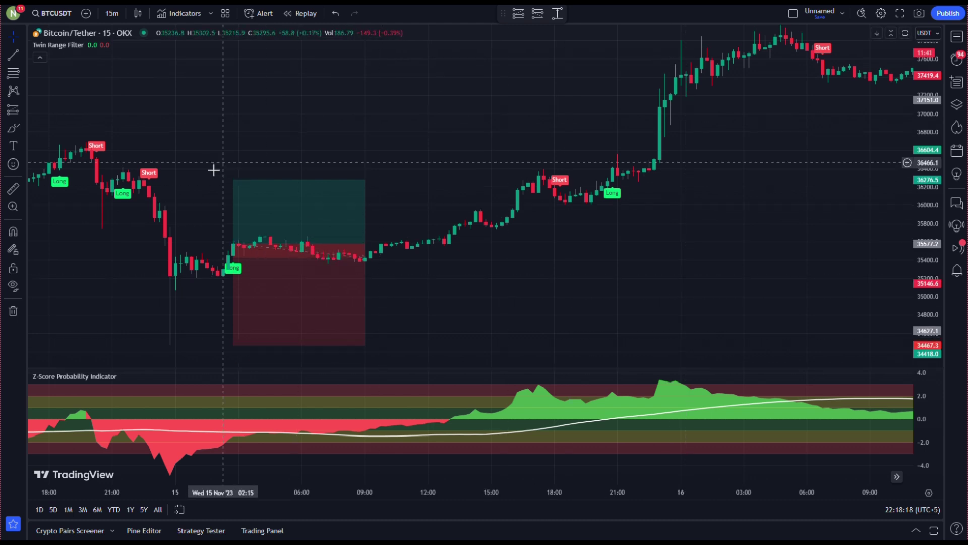
# Raise the long trade's target to 6.31% and extend it until it closes at 2246 P&L.
pyautogui.click(236, 182)
pyautogui.moveTo(236, 182); pyautogui.dragTo(268, 38)
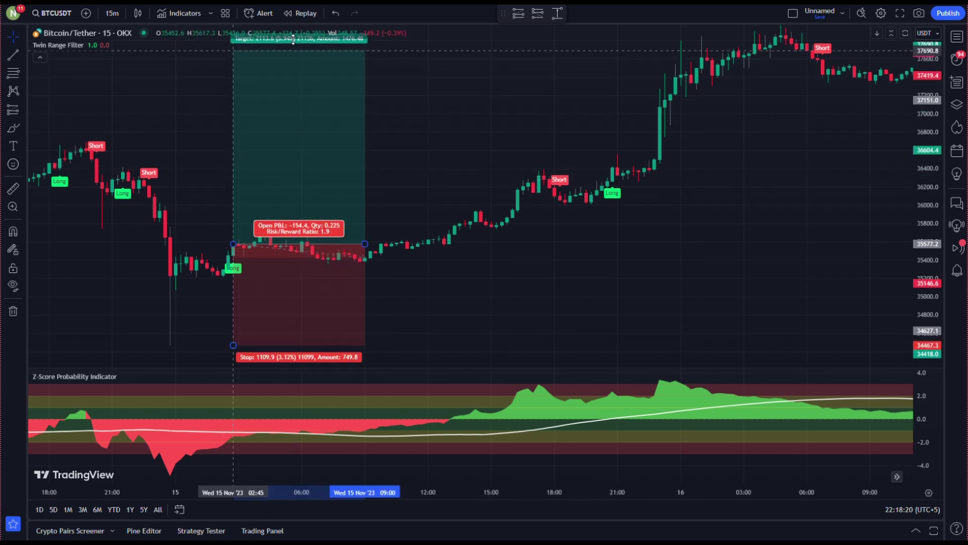
pyautogui.moveTo(365, 245); pyautogui.dragTo(704, 257)
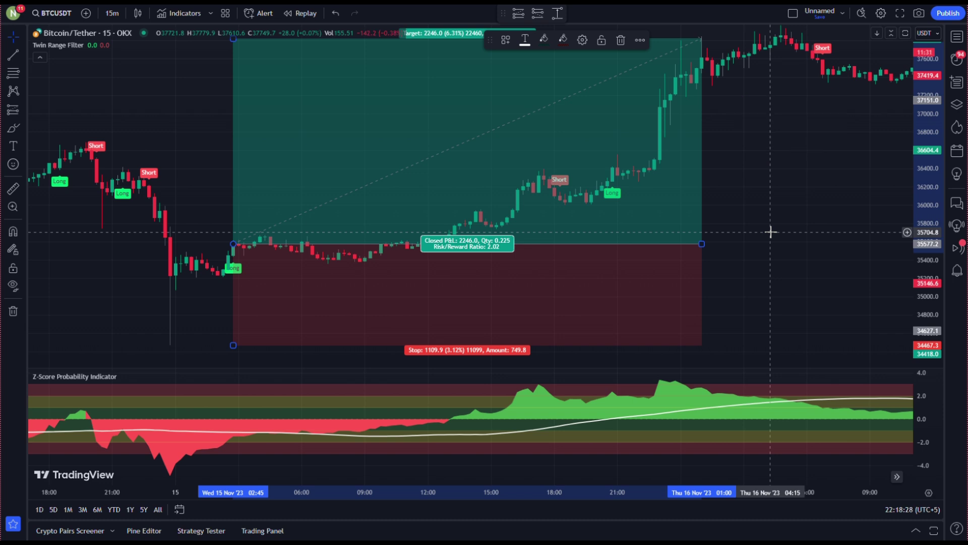
pyautogui.moveTo(771, 232)
pyautogui.mouseDown()
pyautogui.moveTo(737, 170)
pyautogui.moveTo(637, 158)
pyautogui.moveTo(583, 171)
pyautogui.mouseUp()
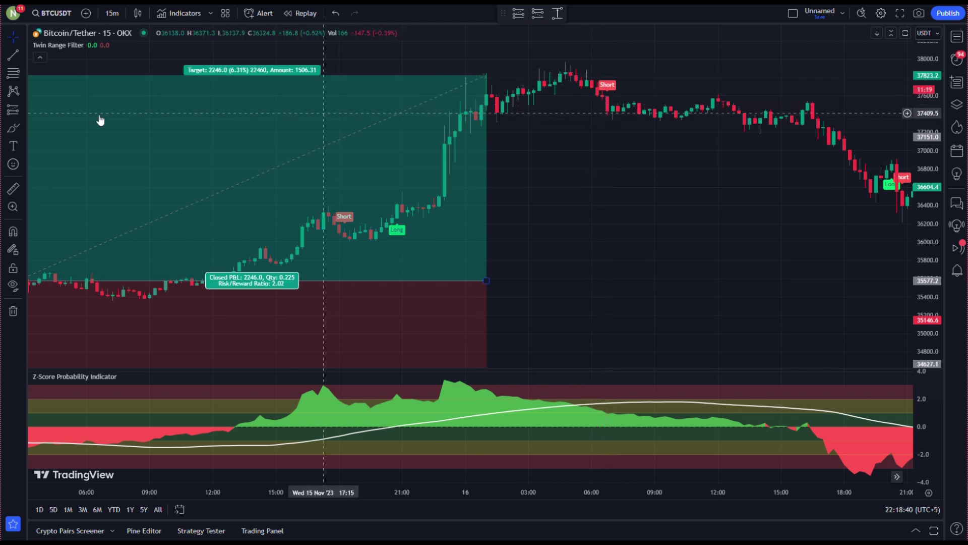
# Place a short position at the 16 Nov Short signal, extended until its 1125.4 target is hit.
pyautogui.click(20, 114)
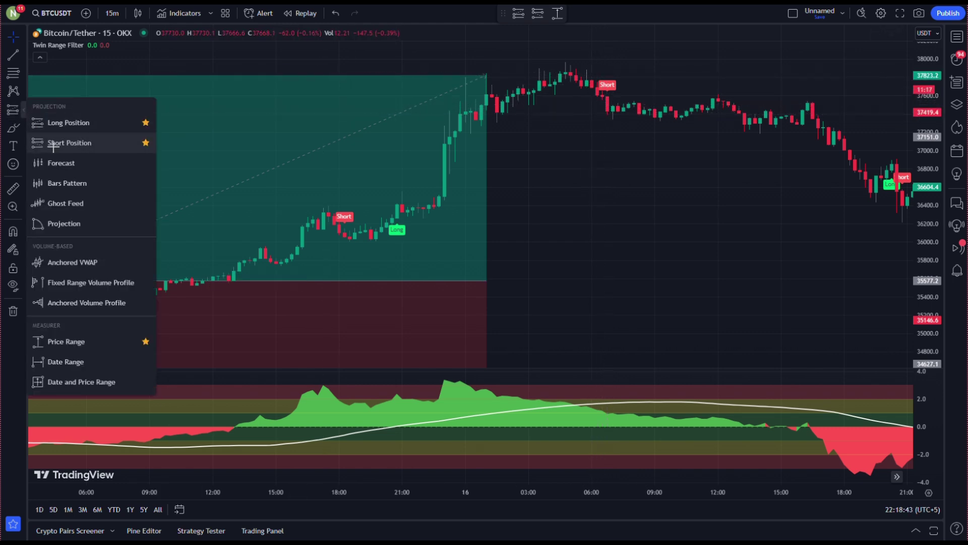
pyautogui.click(172, 143)
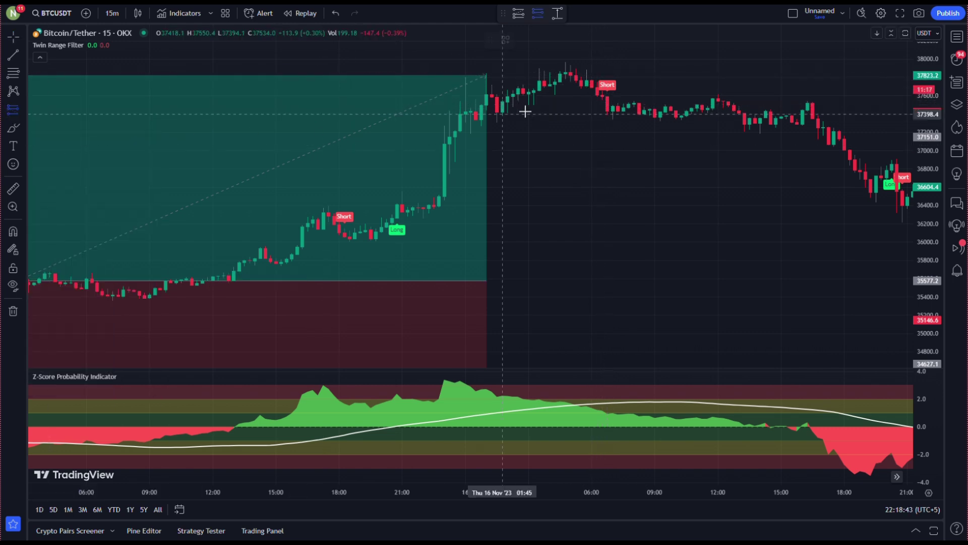
pyautogui.click(607, 111)
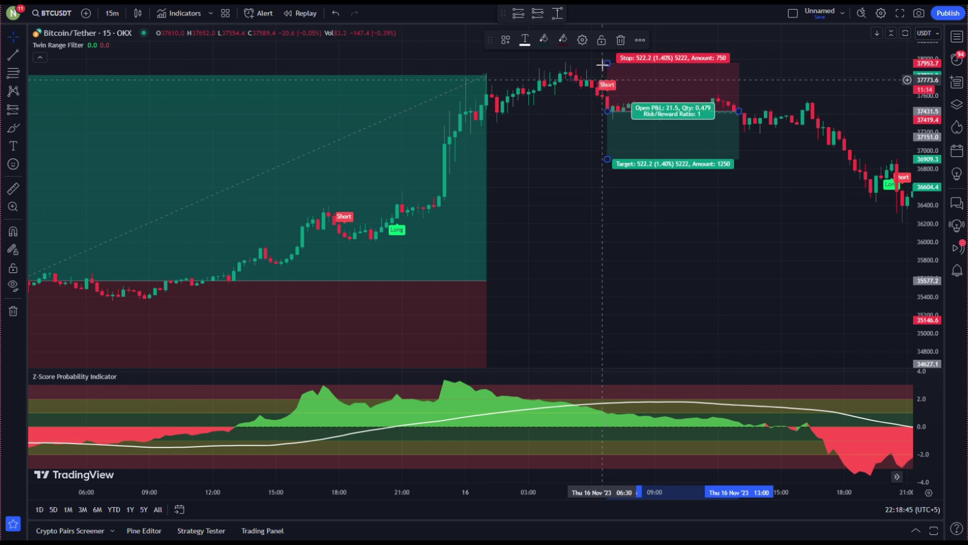
pyautogui.moveTo(607, 64); pyautogui.dragTo(610, 63)
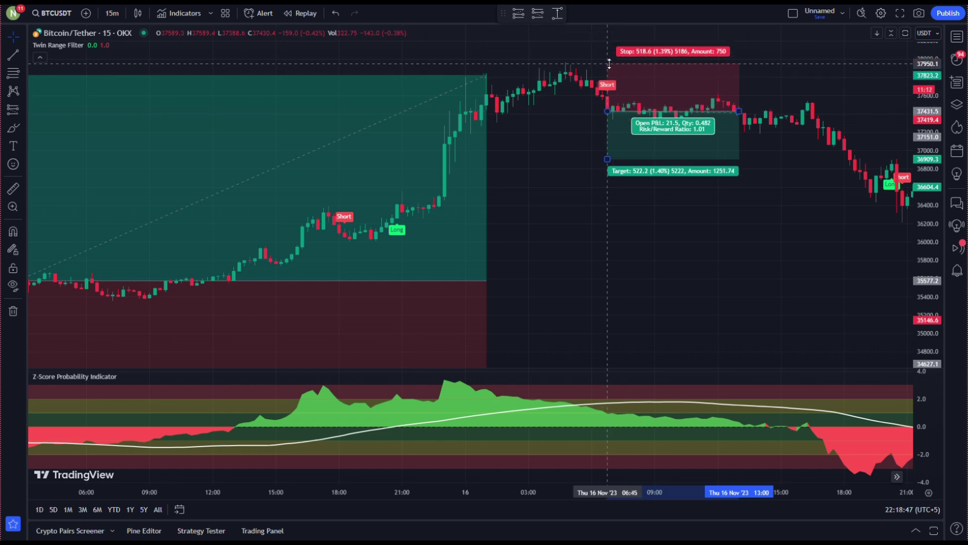
pyautogui.moveTo(607, 159); pyautogui.dragTo(604, 214)
pyautogui.moveTo(738, 110); pyautogui.dragTo(904, 135)
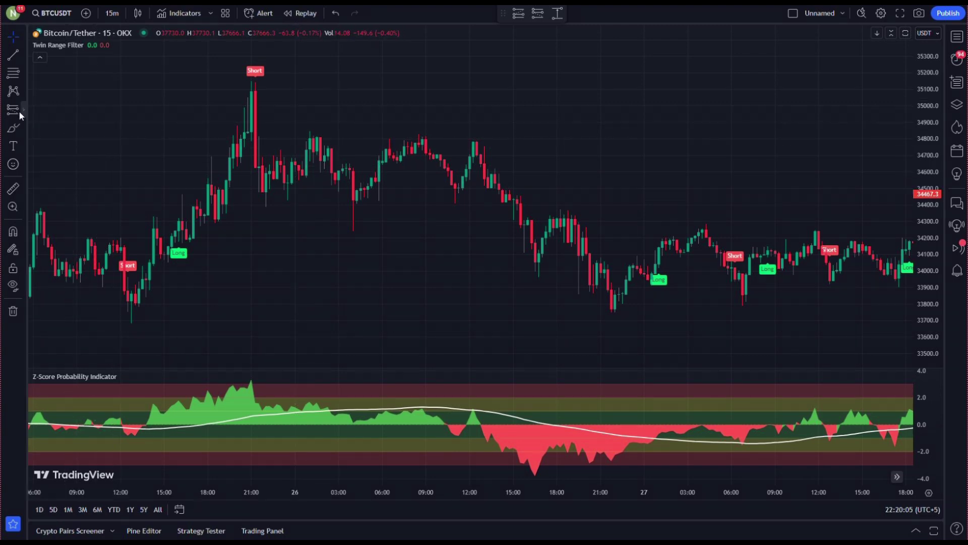
# Place a short position at the 25 Oct Short signal with a 1.53% stop and 3.17% target.
pyautogui.click(23, 110)
pyautogui.click(74, 144)
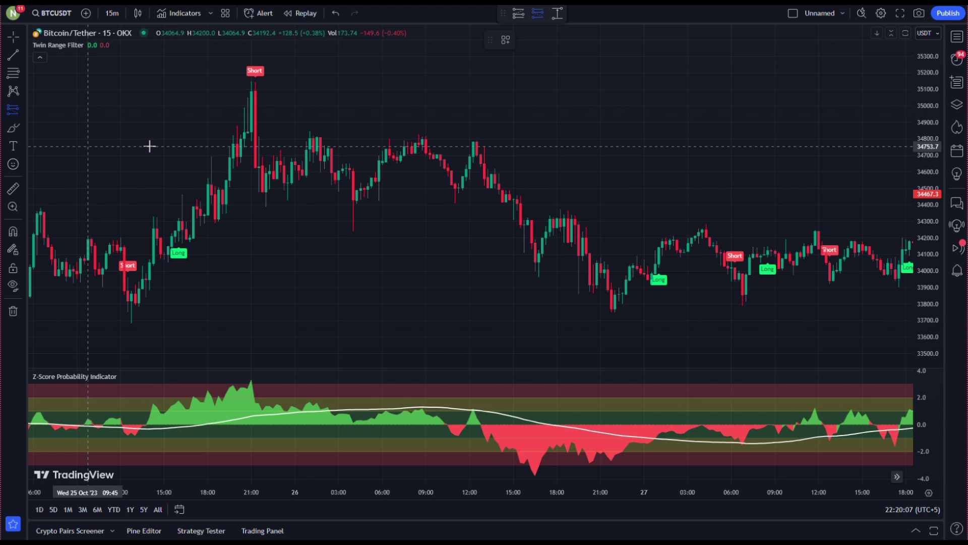
pyautogui.click(255, 167)
pyautogui.moveTo(255, 118); pyautogui.dragTo(264, 82)
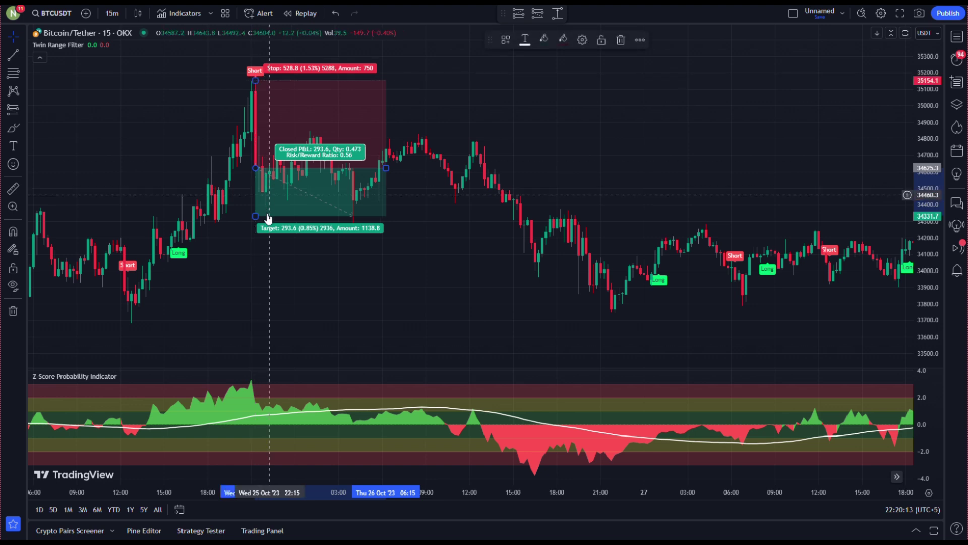
pyautogui.moveTo(251, 246); pyautogui.dragTo(252, 349)
# Extend the 25 Oct short trade until its target hits, closing at 1097.3 P&L.
pyautogui.moveTo(387, 166); pyautogui.dragTo(890, 228)
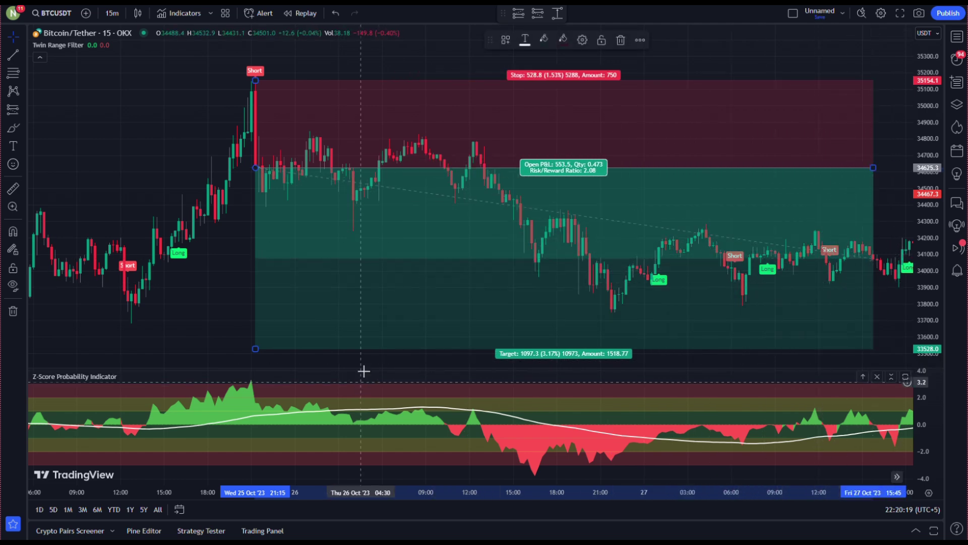
pyautogui.scroll(-1, 426, 358)
pyautogui.moveTo(373, 357); pyautogui.dragTo(157, 312)
pyautogui.moveTo(662, 126); pyautogui.dragTo(754, 129)
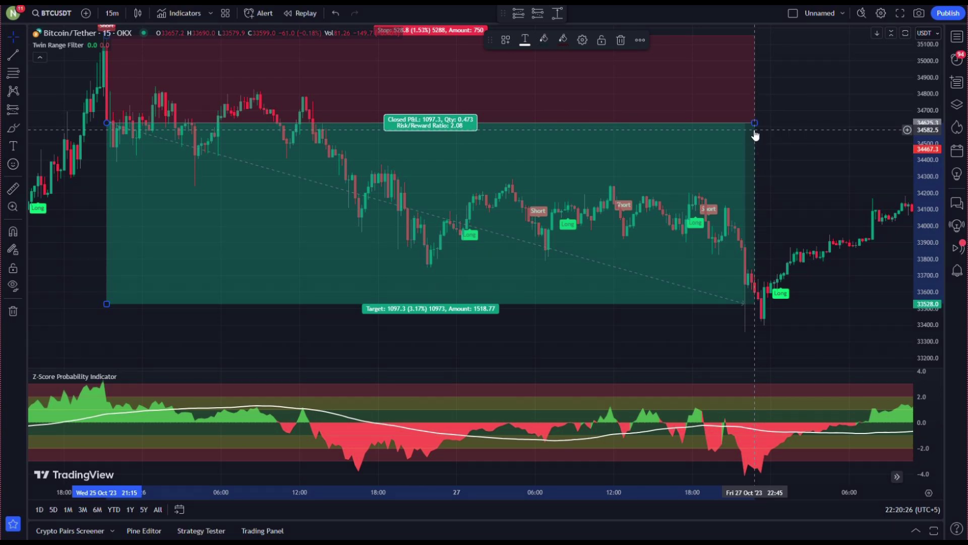
pyautogui.click(810, 156)
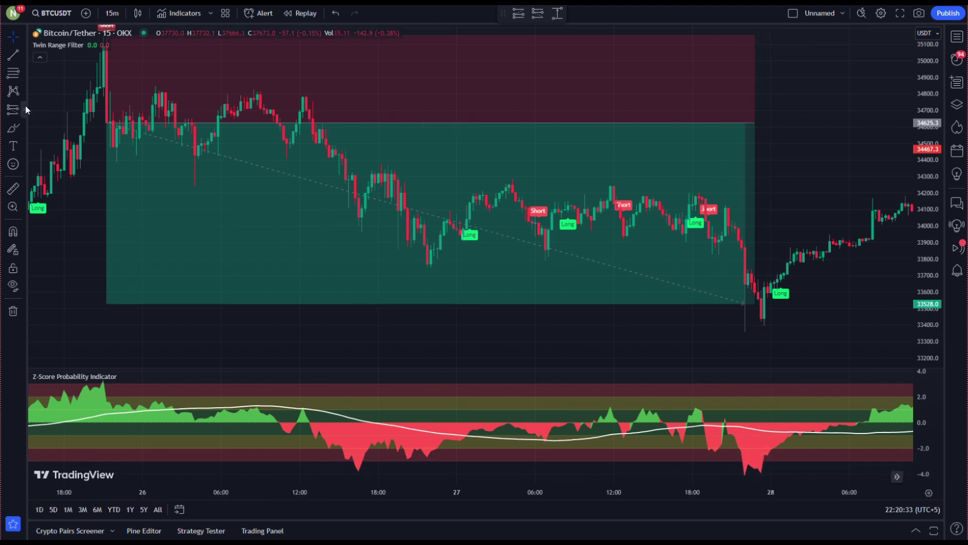
# Place a long position at the 28 Oct Long signal (stop 0.99%, target 2.00%), extended to close at 672.5.
pyautogui.click(25, 106)
pyautogui.click(58, 120)
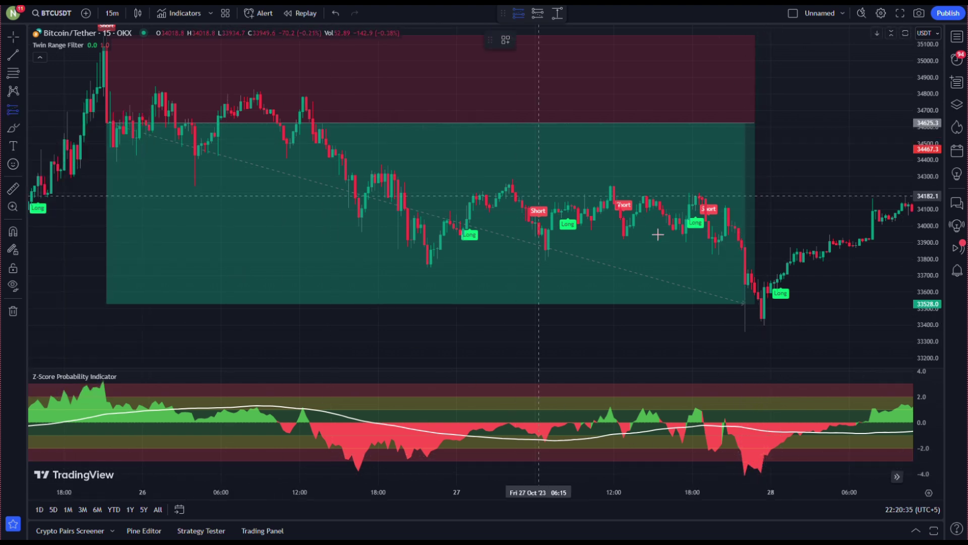
pyautogui.click(777, 278)
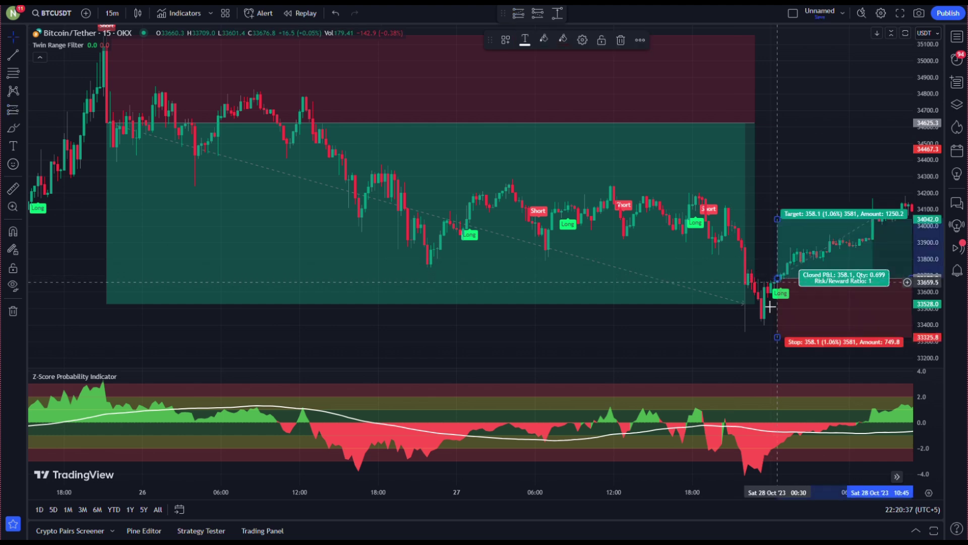
pyautogui.moveTo(777, 337); pyautogui.dragTo(777, 333)
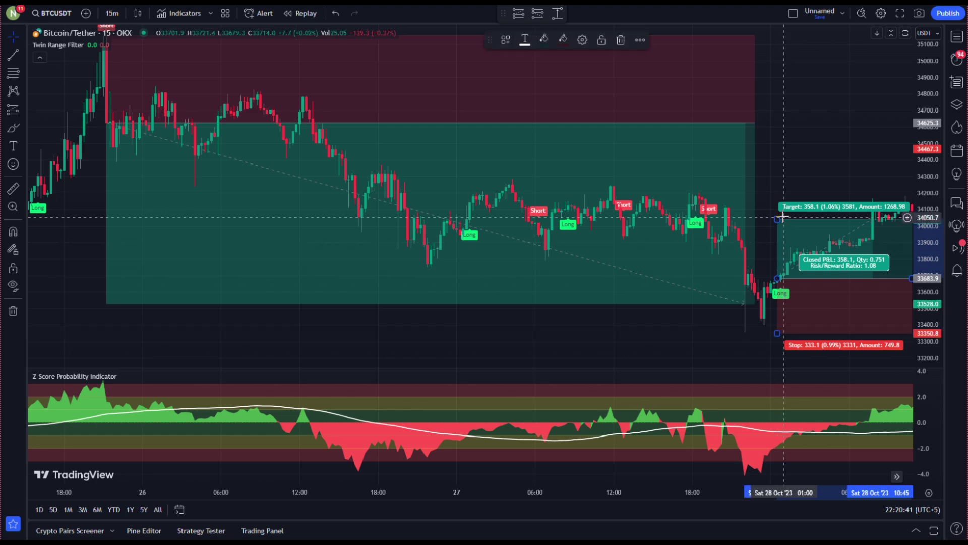
pyautogui.moveTo(778, 219); pyautogui.dragTo(789, 169)
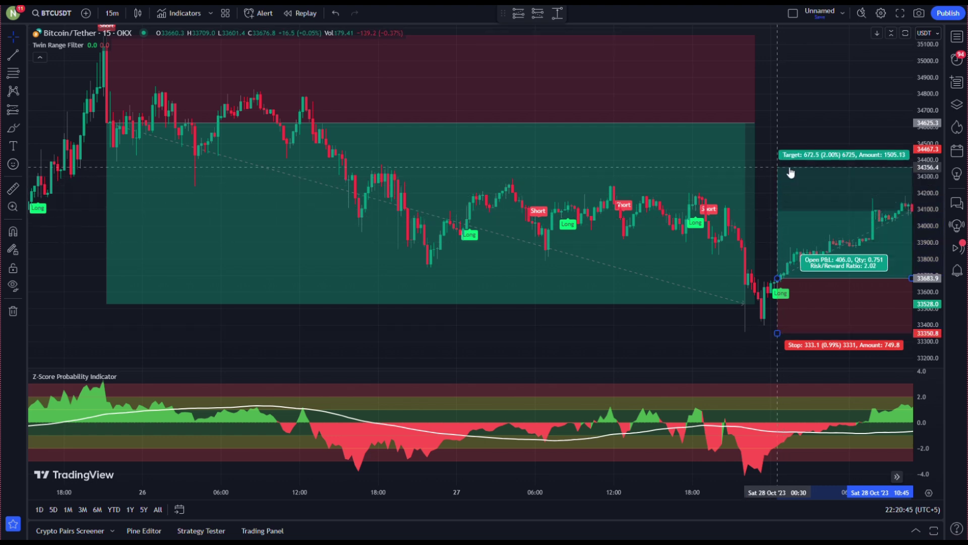
pyautogui.moveTo(677, 324); pyautogui.dragTo(560, 338)
pyautogui.moveTo(802, 283)
pyautogui.moveTo(797, 284); pyautogui.dragTo(868, 283)
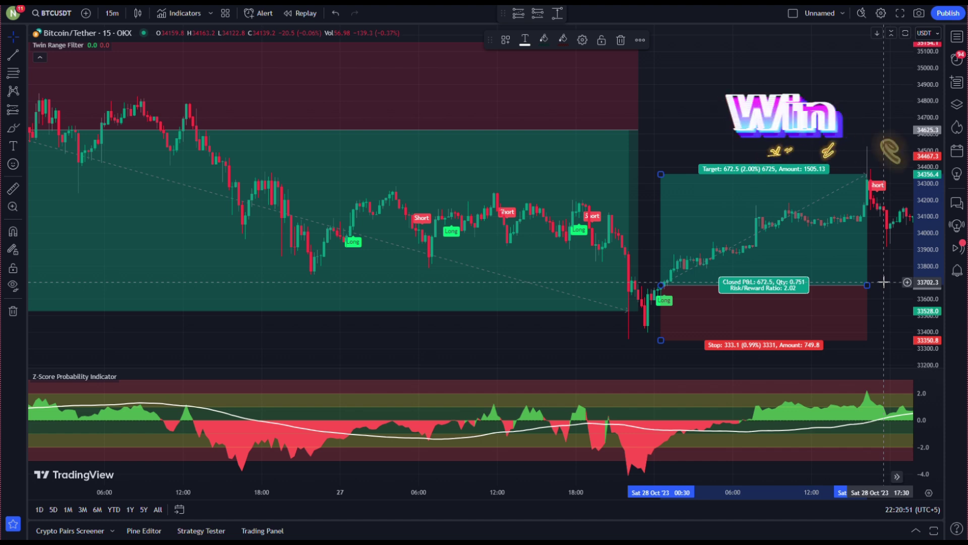